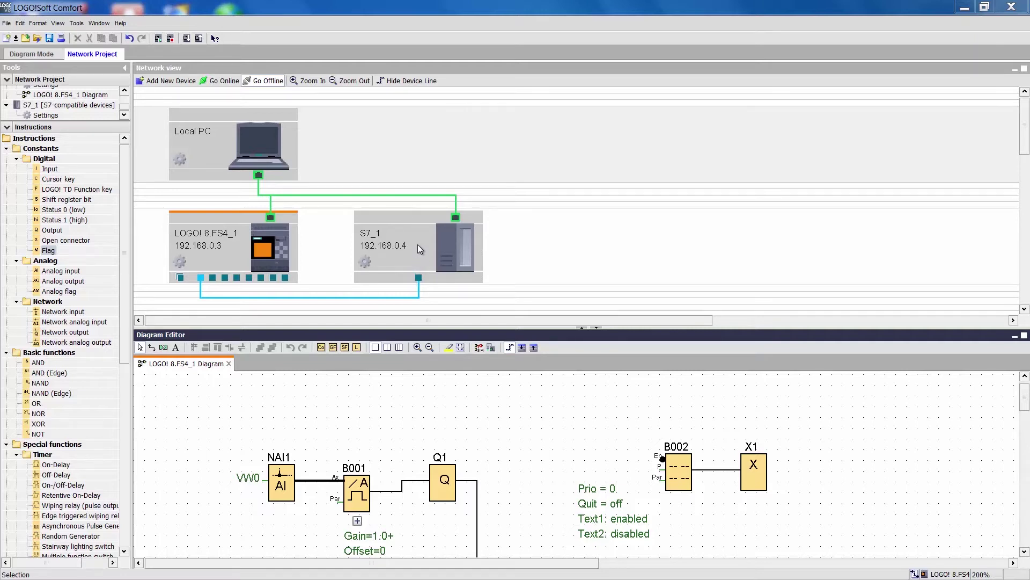
Open the LOGO!–S7_1 connection settings to review the 2-byte DB1.DBB0 to VB 0 transfer.
double_click(382, 297)
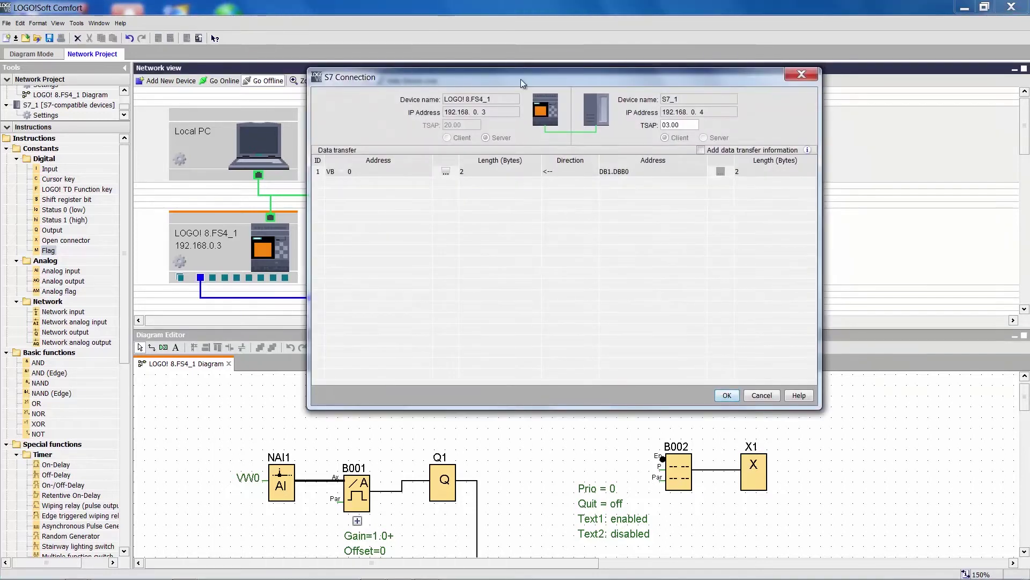
drag(521, 79, 585, 92)
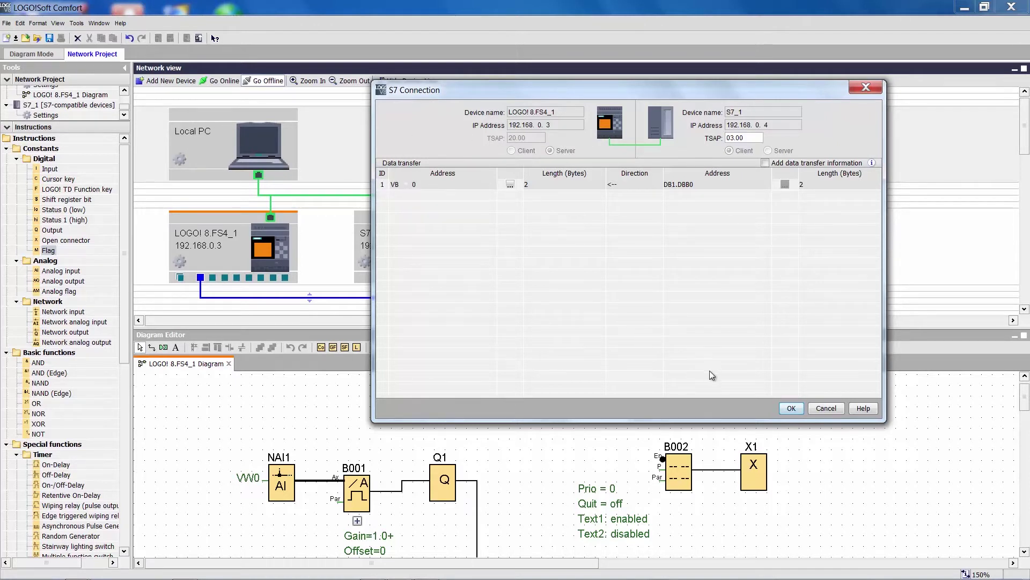
Close the S7 connection settings unchanged and enlarge the diagram area to show the whole program.
click(791, 408)
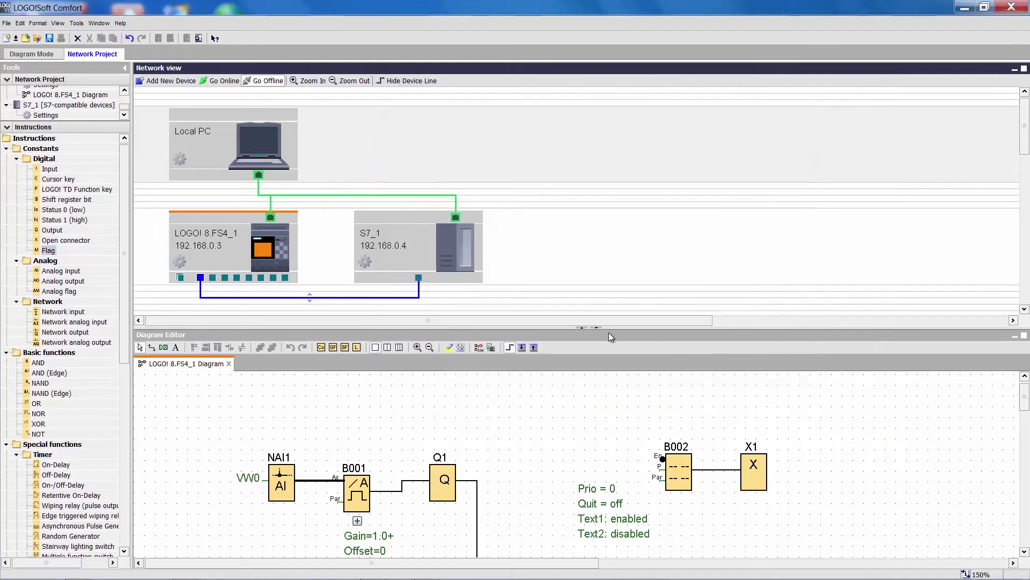
drag(614, 327, 614, 195)
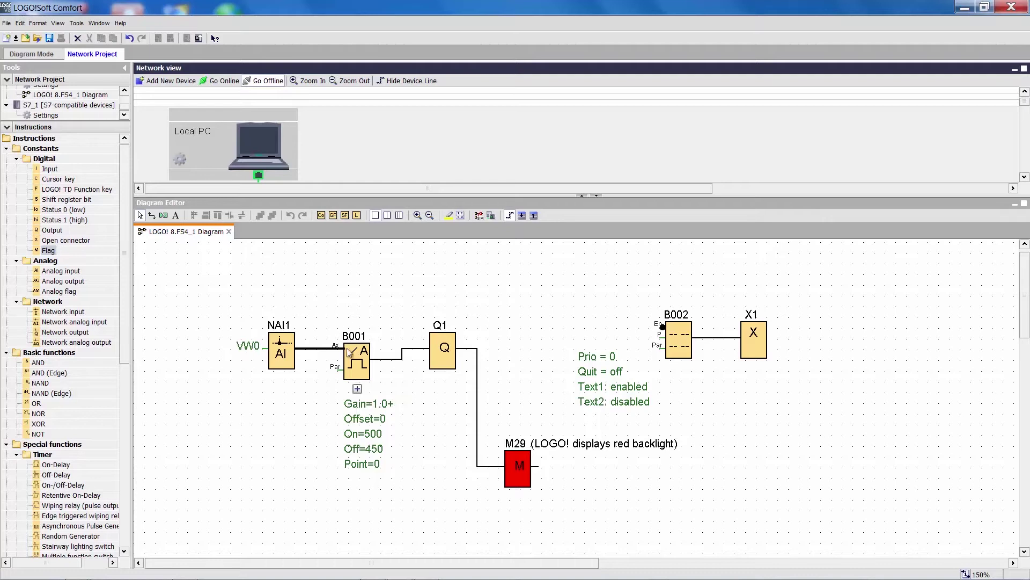
Review B001's thresholds (On 500, Off 450) and close its parameters without changes.
double_click(359, 361)
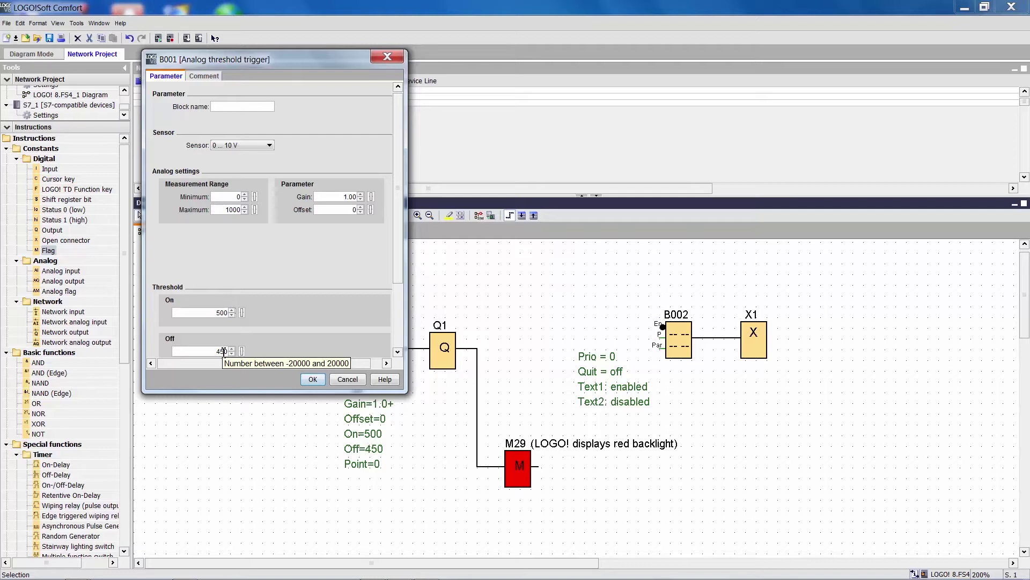
click(314, 380)
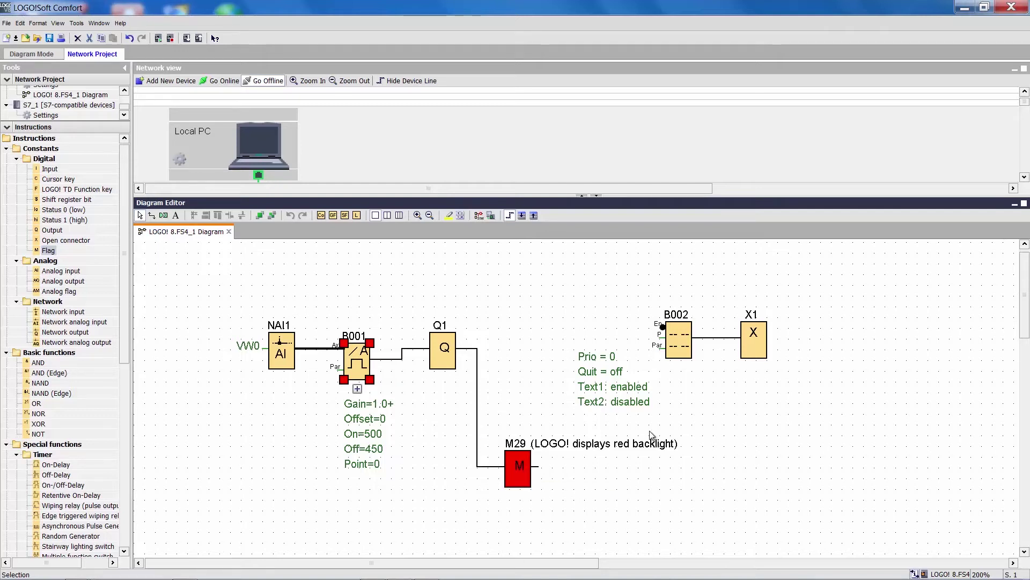
click(678, 339)
double_click(678, 339)
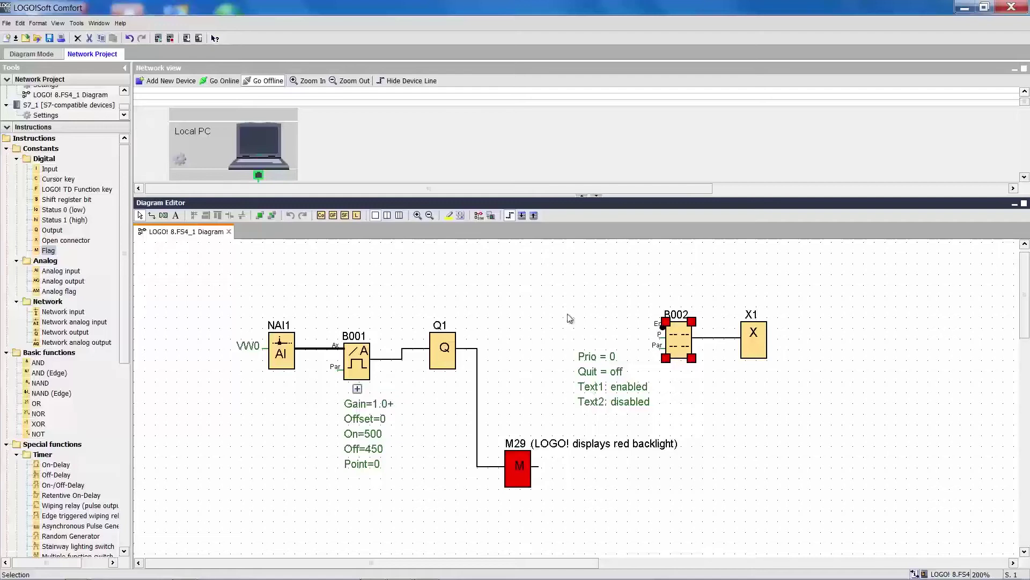
Start the simulation and set VW0 to 250 in the Data Table, showing 250 with a green backlight.
click(479, 216)
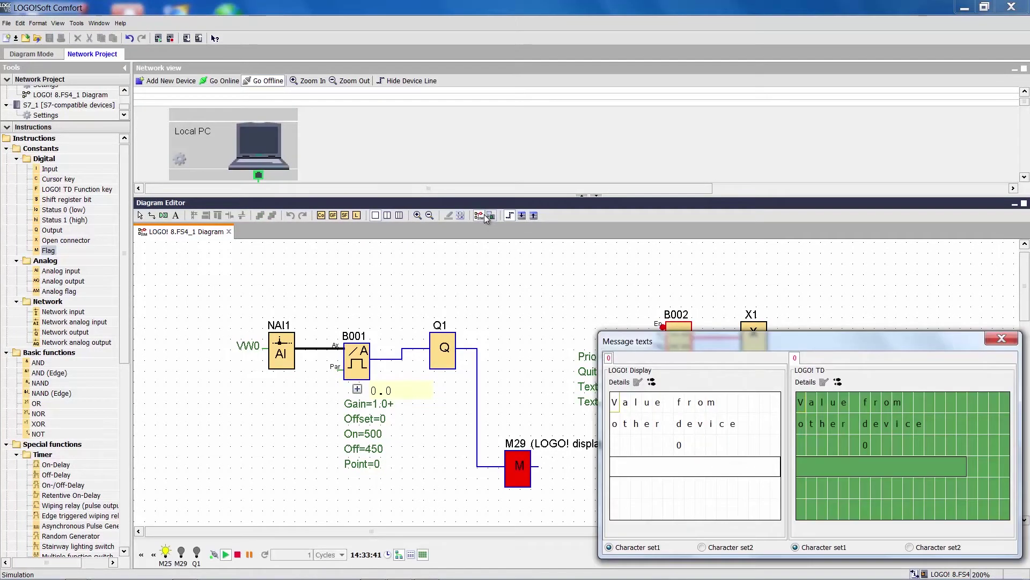
drag(790, 343, 782, 144)
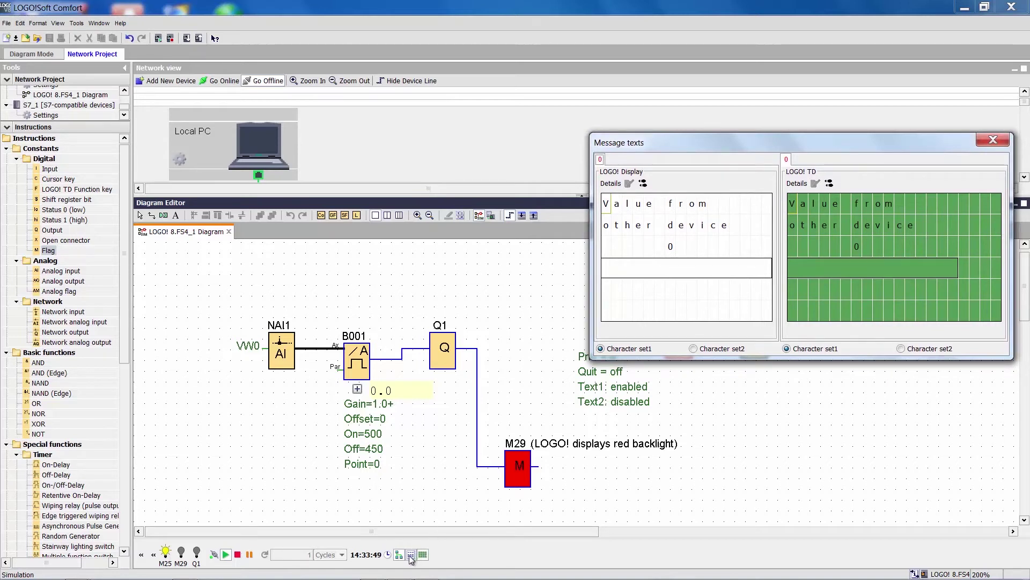
click(411, 555)
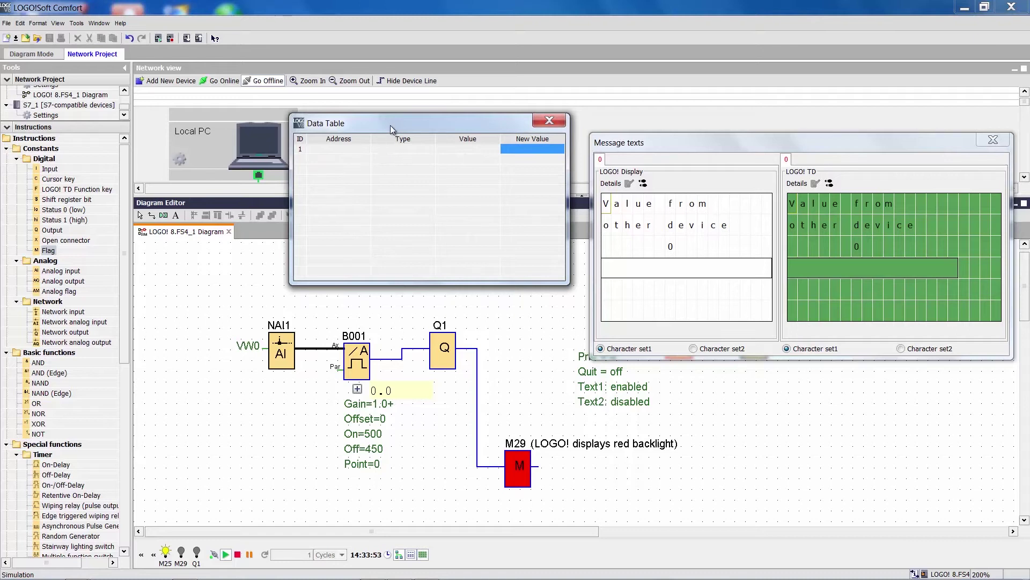
drag(391, 125, 404, 139)
click(358, 166)
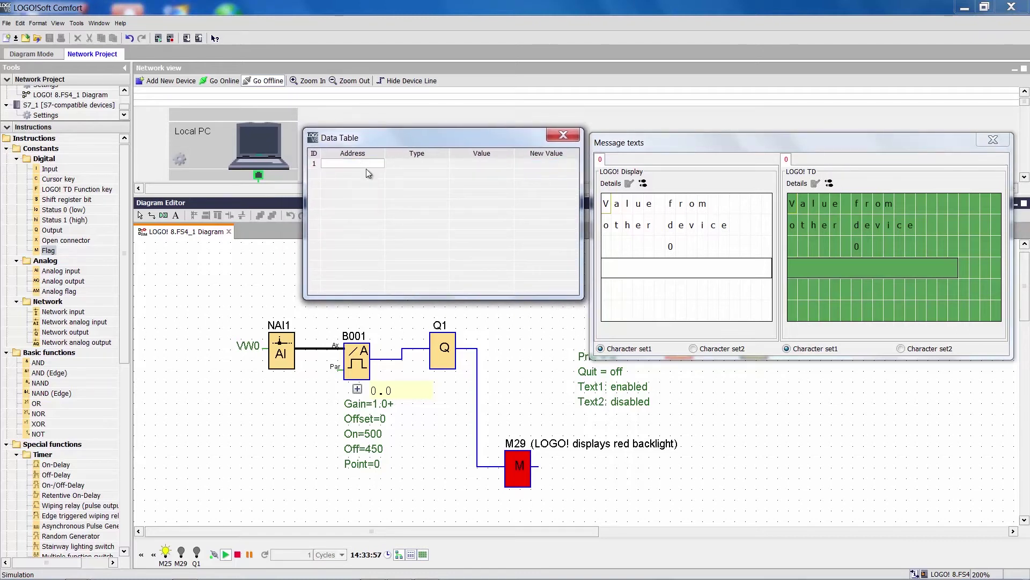
text(vw0)
key(Return)
click(536, 163)
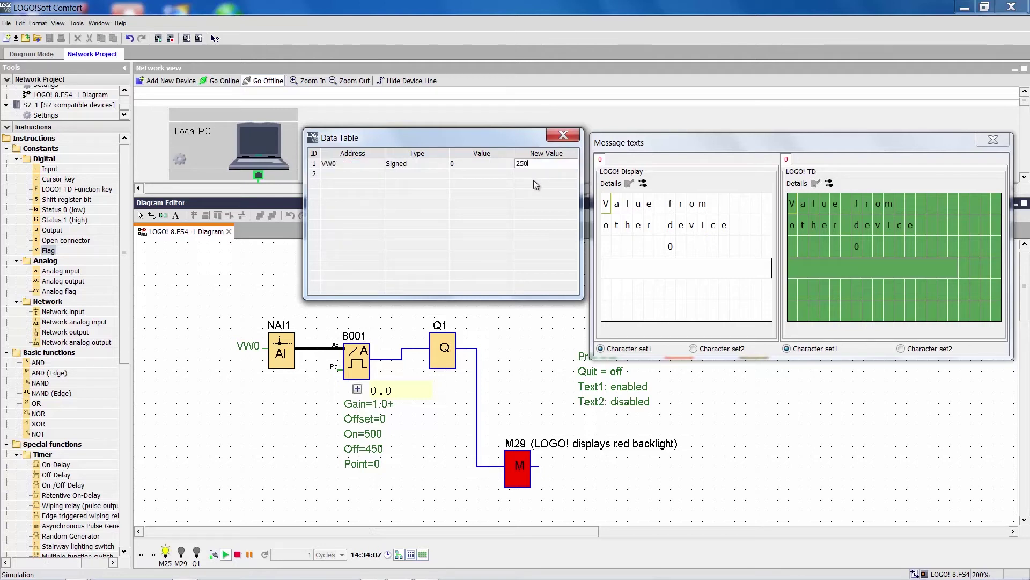
key(Return)
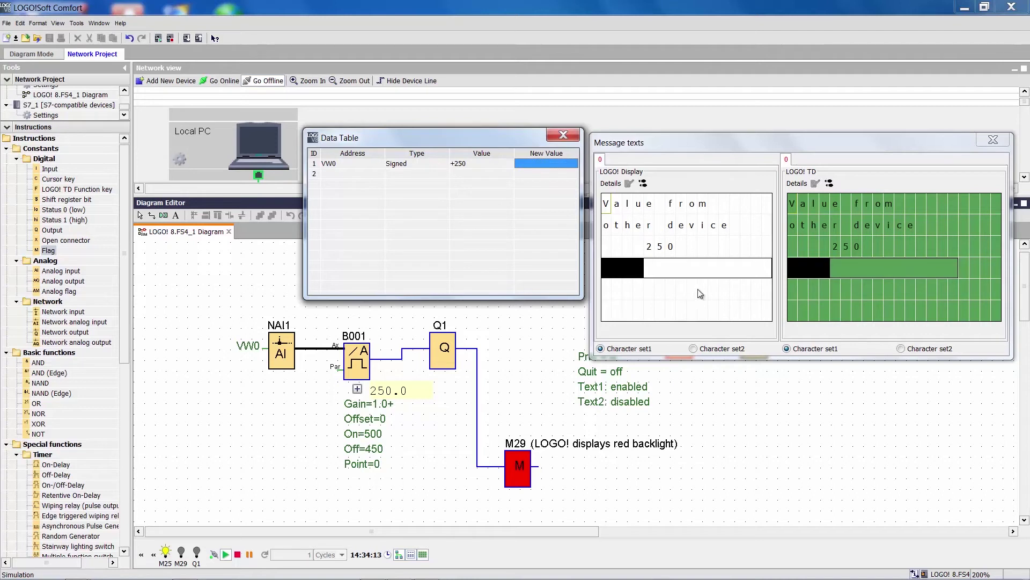
Set simulated VW0 to 550 so Q1 and M29 switch on, then close the message preview.
click(543, 165)
text(550)
key(Return)
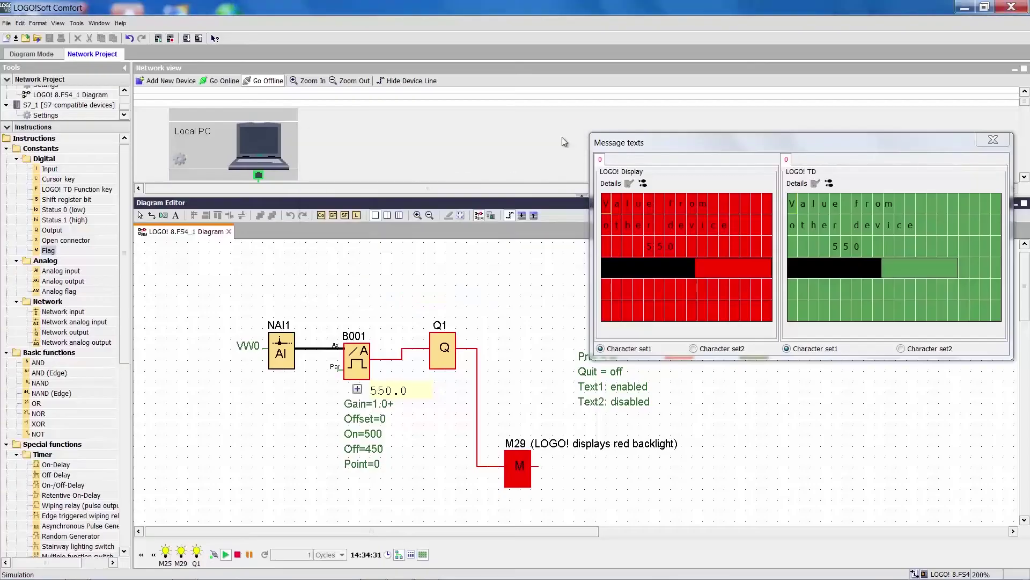
click(994, 140)
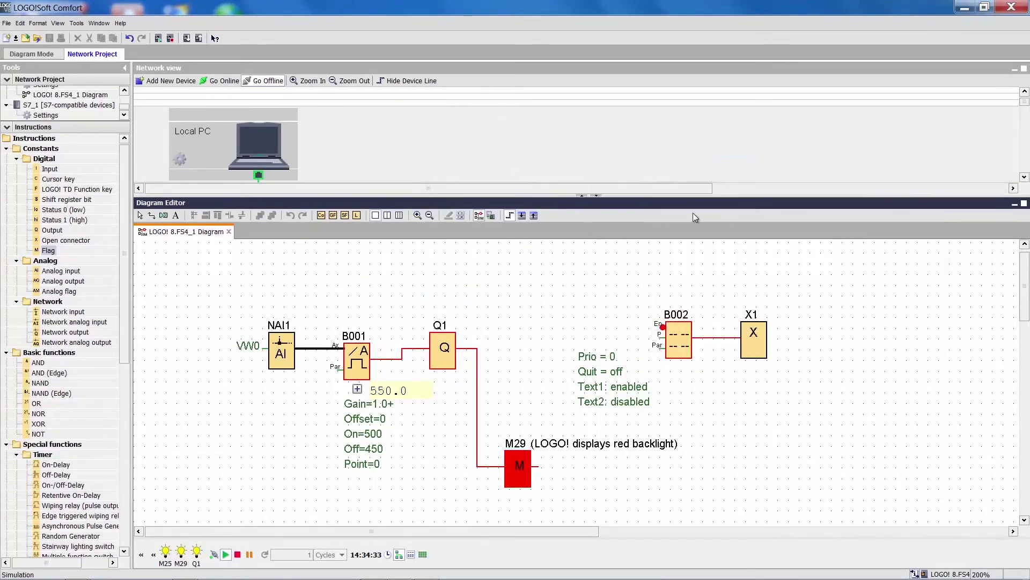
Stop the simulation, download the program to the LOGO! at 192.168.0.3, and start Online Test.
click(479, 215)
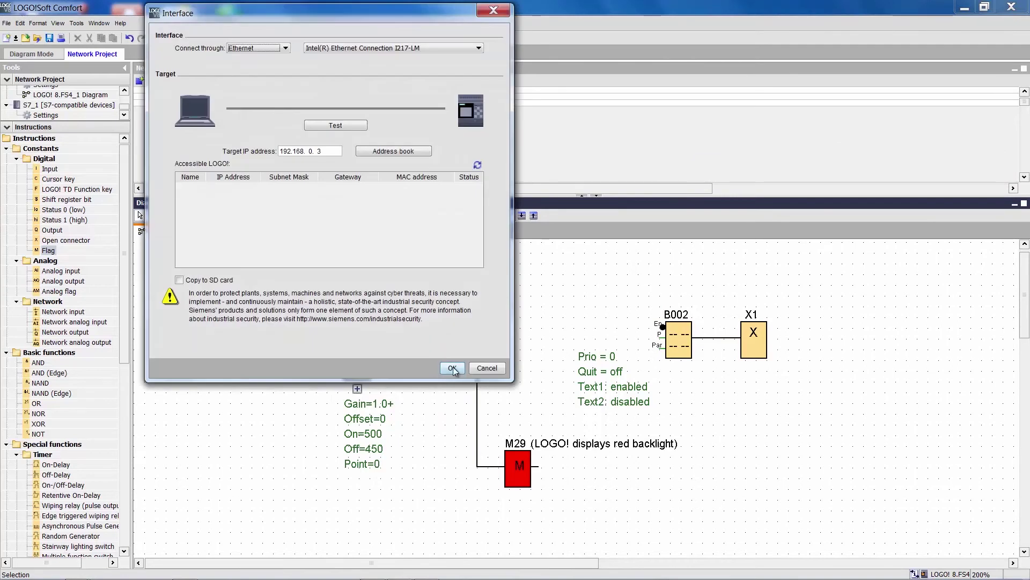
click(453, 366)
click(494, 322)
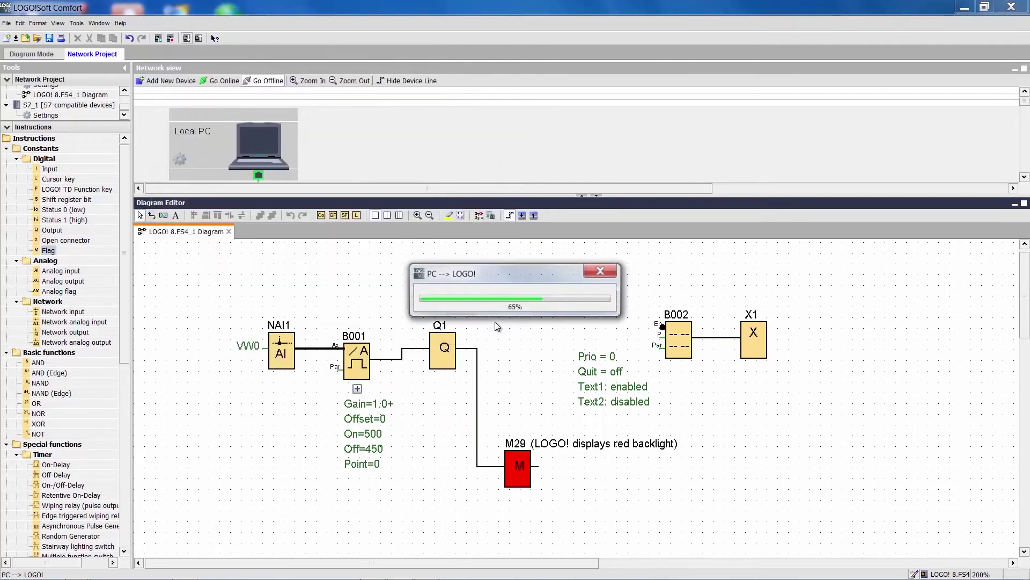
click(488, 310)
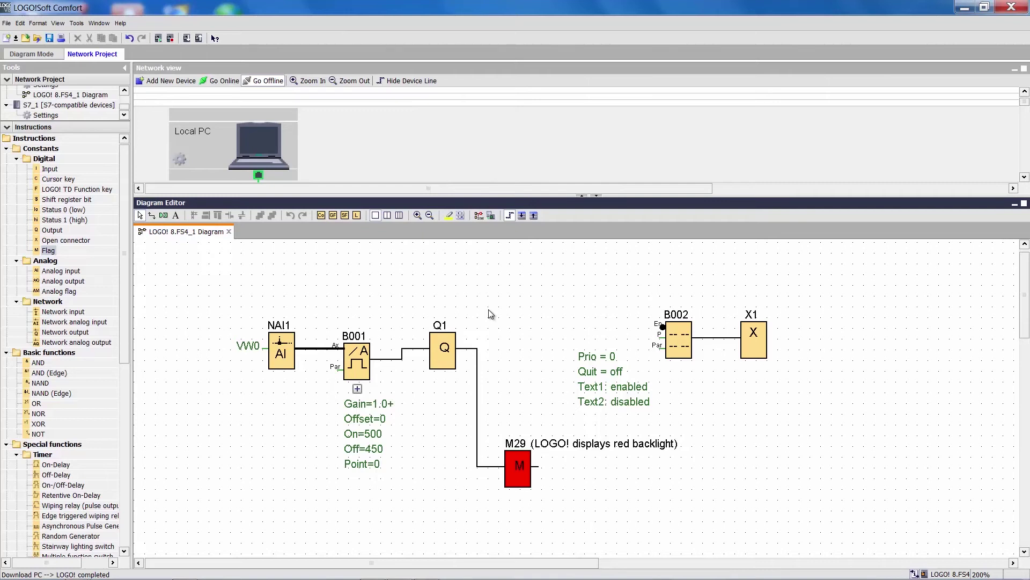
click(510, 215)
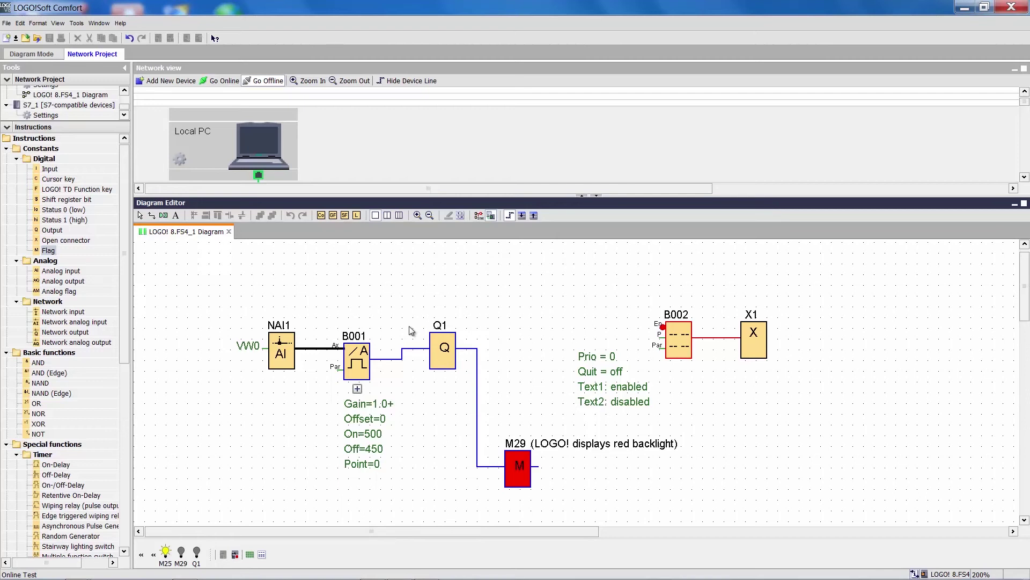
Open the message preview and Data Table, then write 250 to VW0 on the LOGO!
click(250, 554)
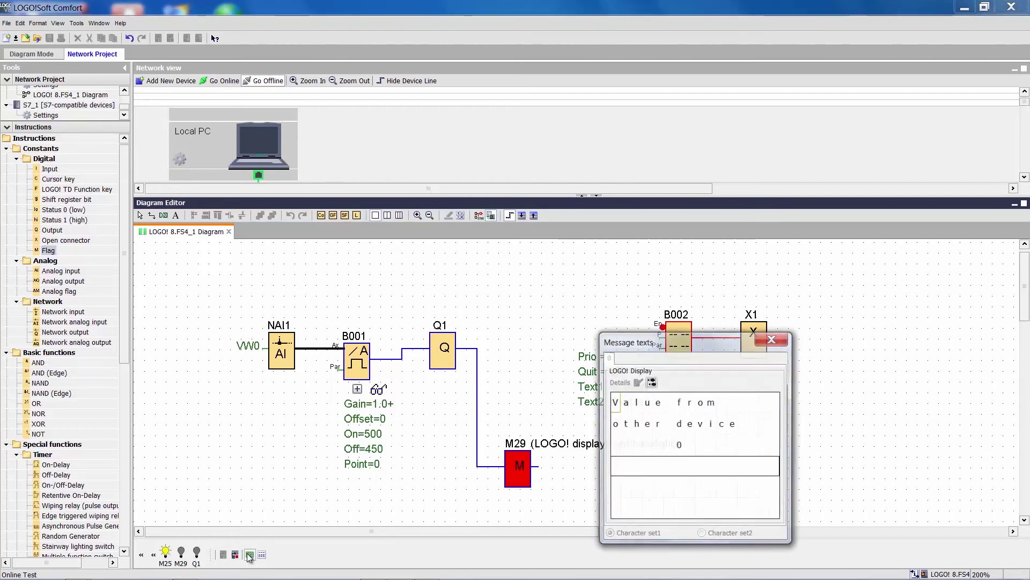
drag(704, 342, 797, 119)
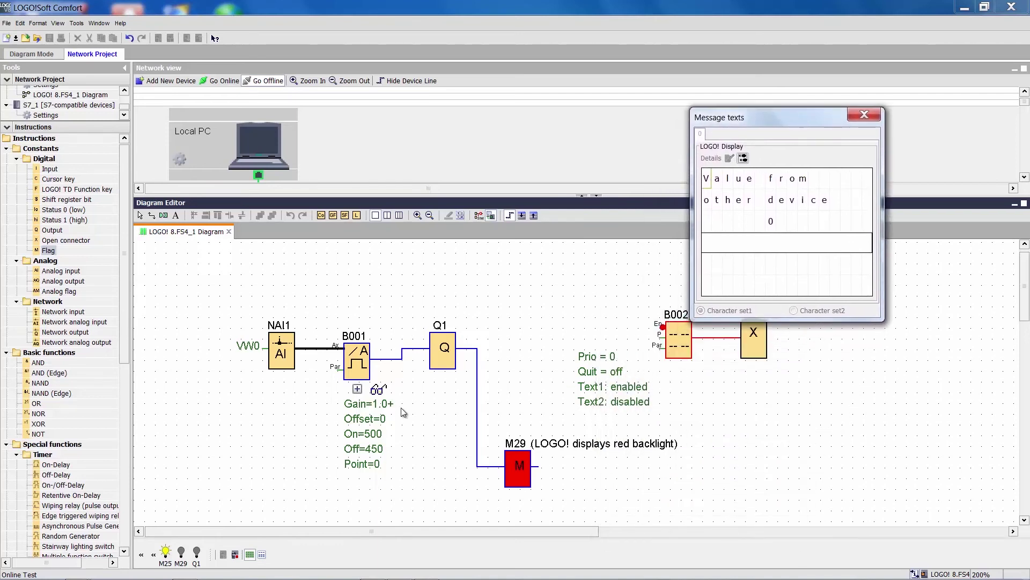
click(261, 556)
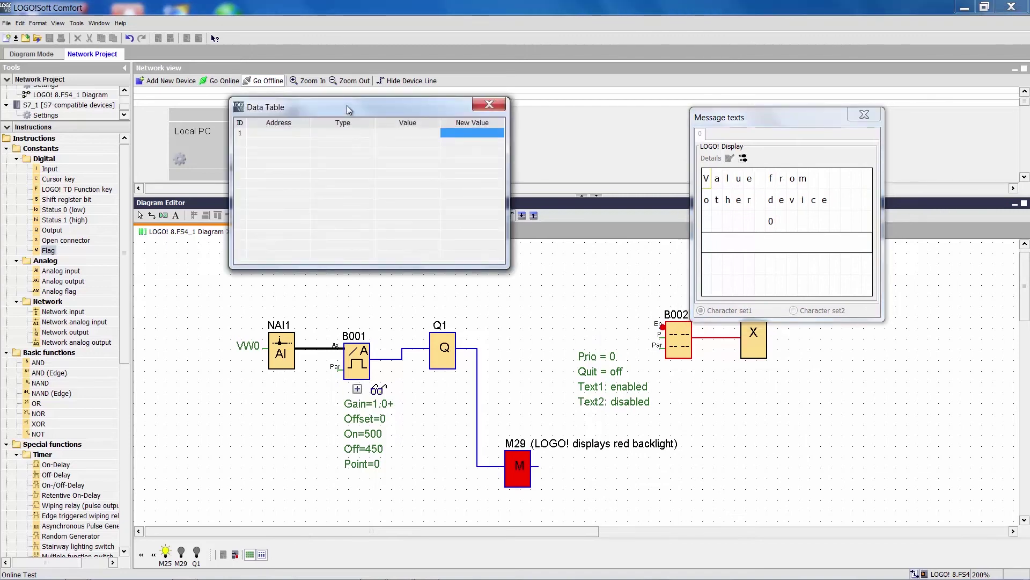
drag(347, 106, 425, 122)
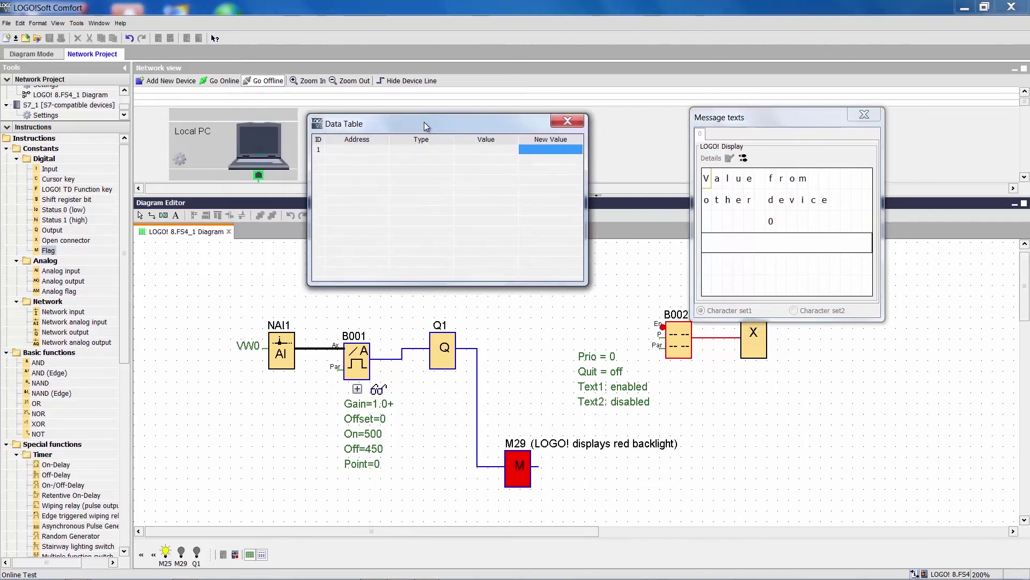
click(363, 151)
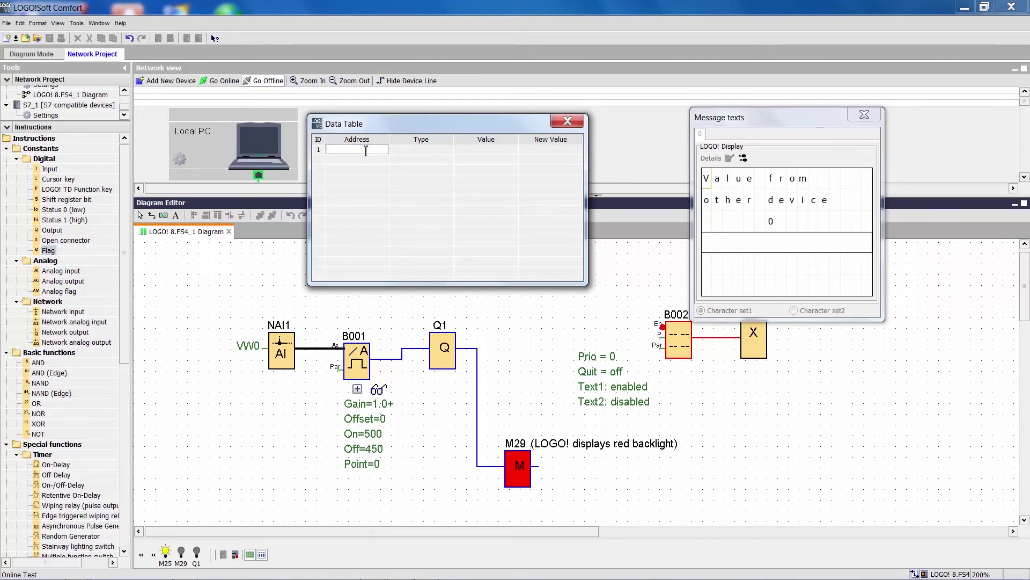
key(Return)
click(548, 149)
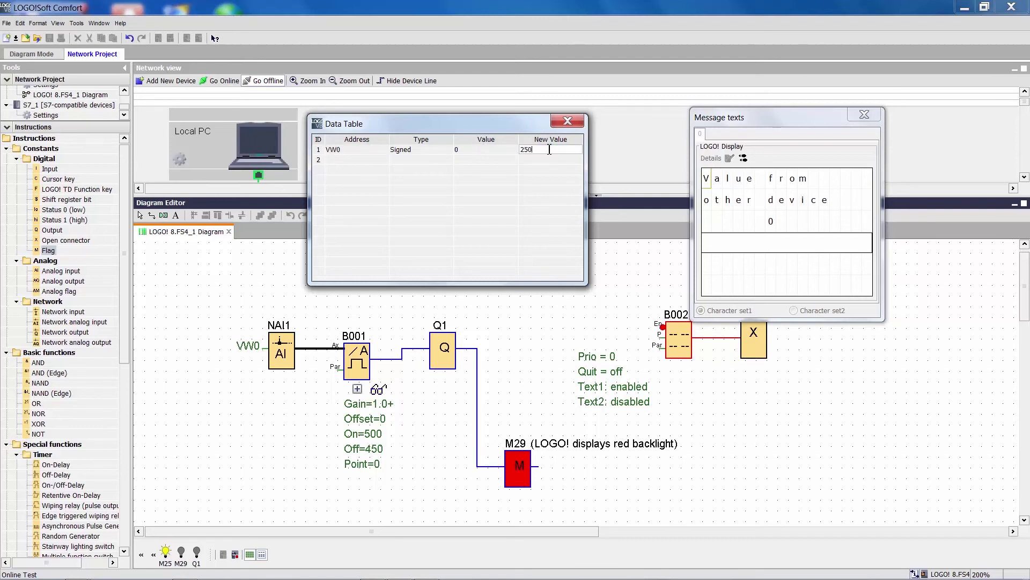
key(Return)
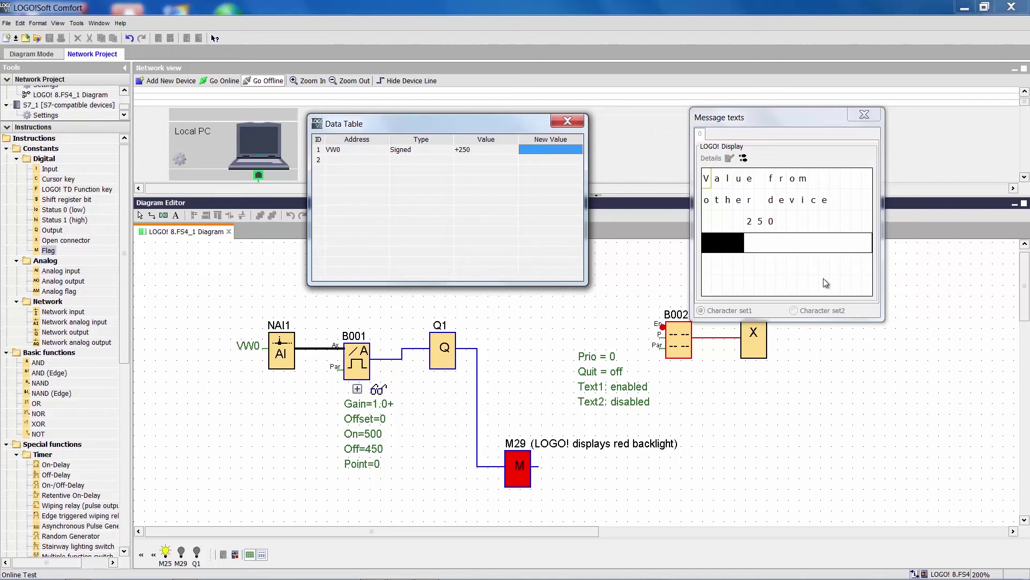
drag(723, 292, 855, 235)
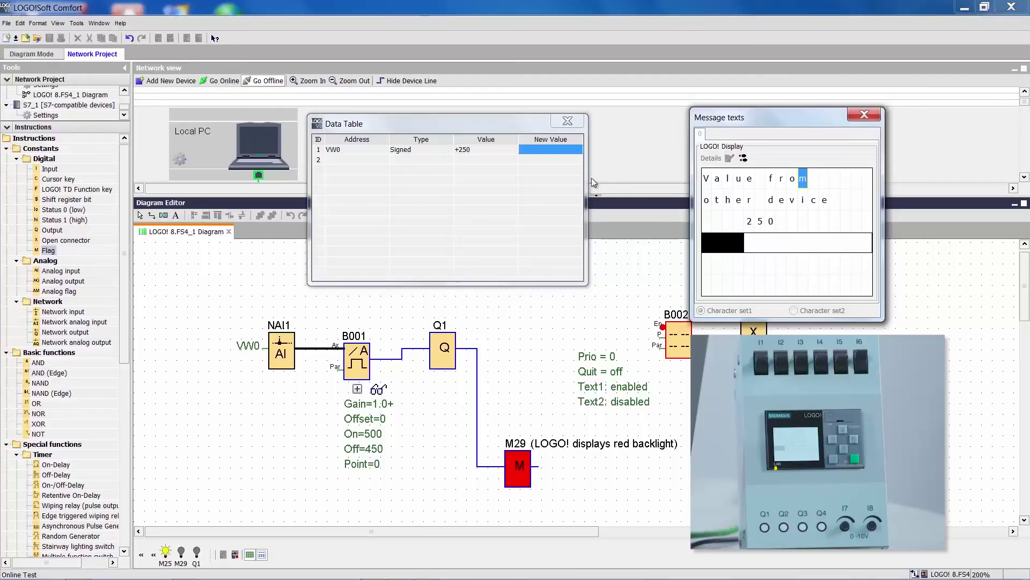
Change VW0's New Value to 550, switching Q1 and M29 on and the backlight red.
double_click(558, 153)
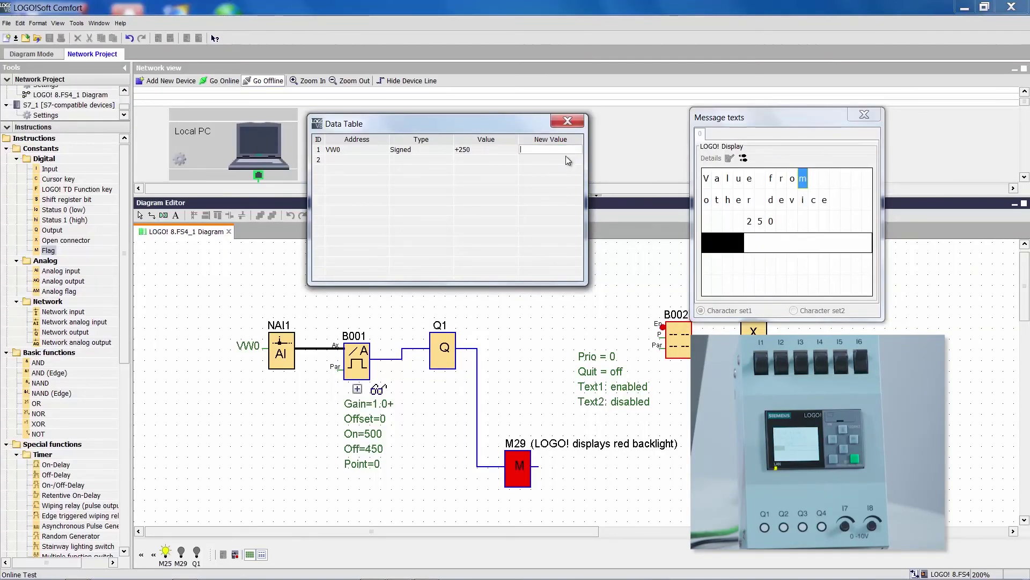
text(550)
key(Return)
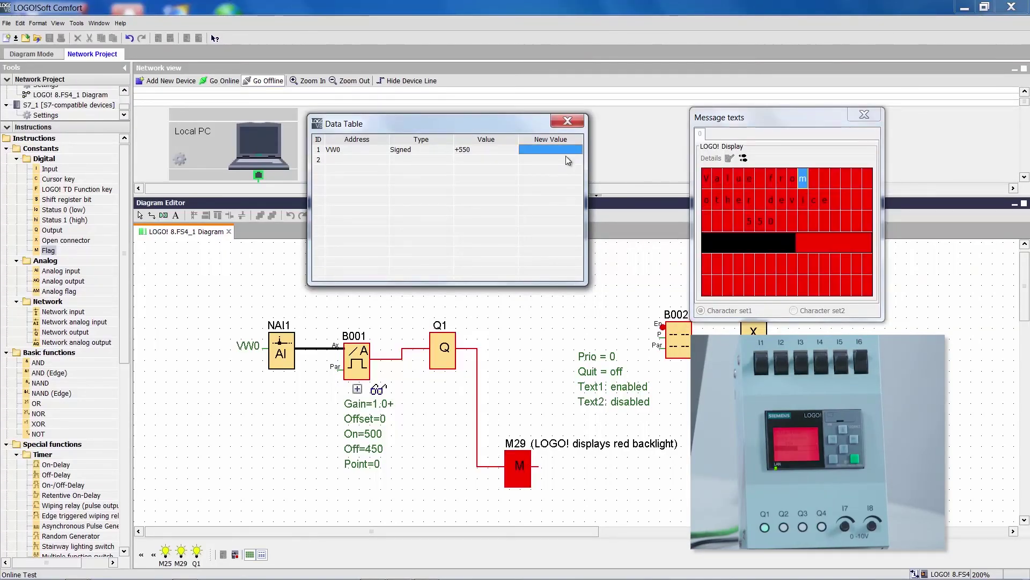